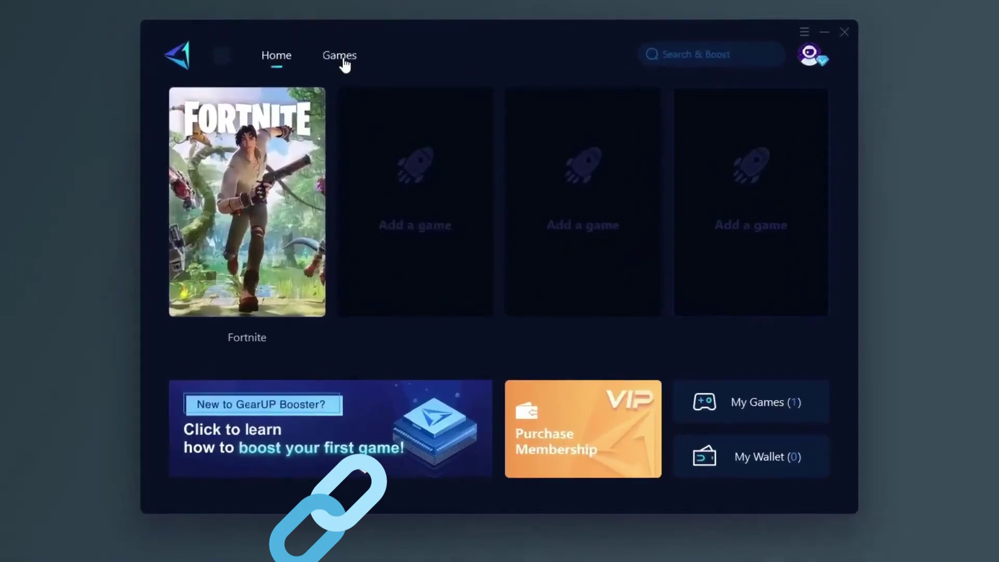
Check Fortnite's boost page, scroll the supported-games grid, and follow the gearupbooster.com link
{"action": "left_click", "coordinate": [242, 346]}
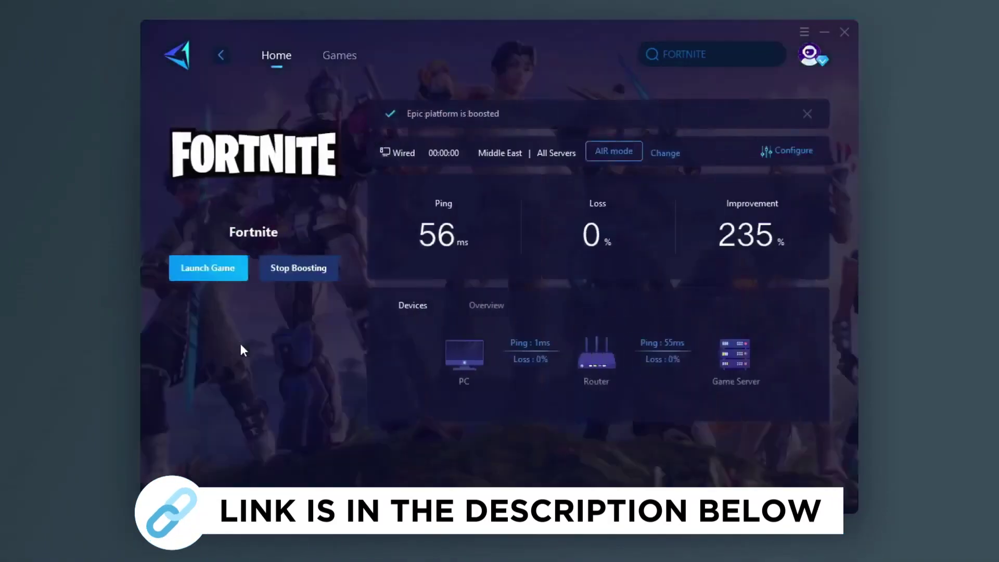
{"action": "left_click", "coordinate": [339, 55]}
{"action": "scroll", "coordinate": [469, 156], "scroll_direction": "down", "scroll_amount": 2}
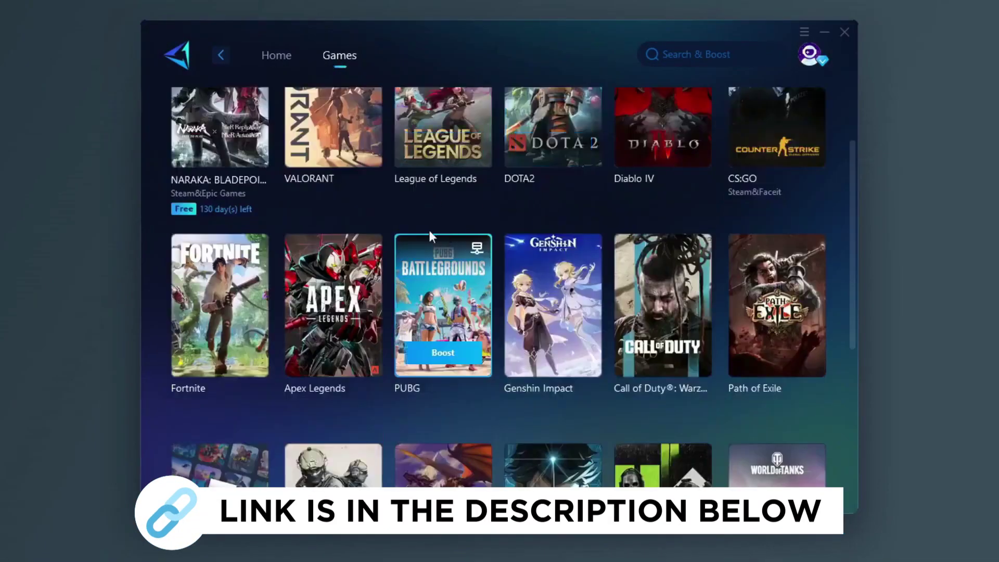
{"action": "scroll", "coordinate": [493, 213], "scroll_direction": "down", "scroll_amount": 3}
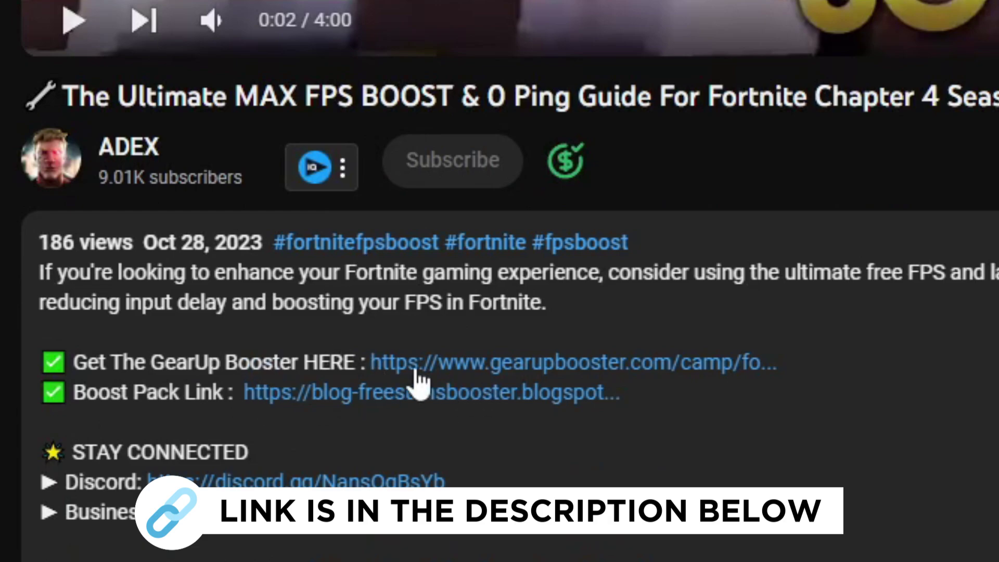
{"action": "left_click", "coordinate": [541, 365]}
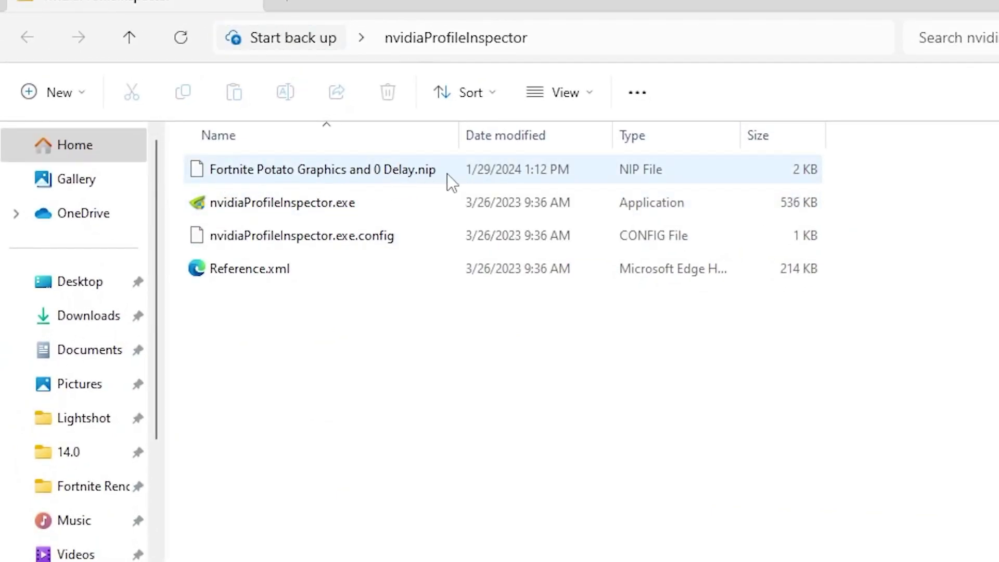
{"action": "mouse_move", "coordinate": [282, 205]}
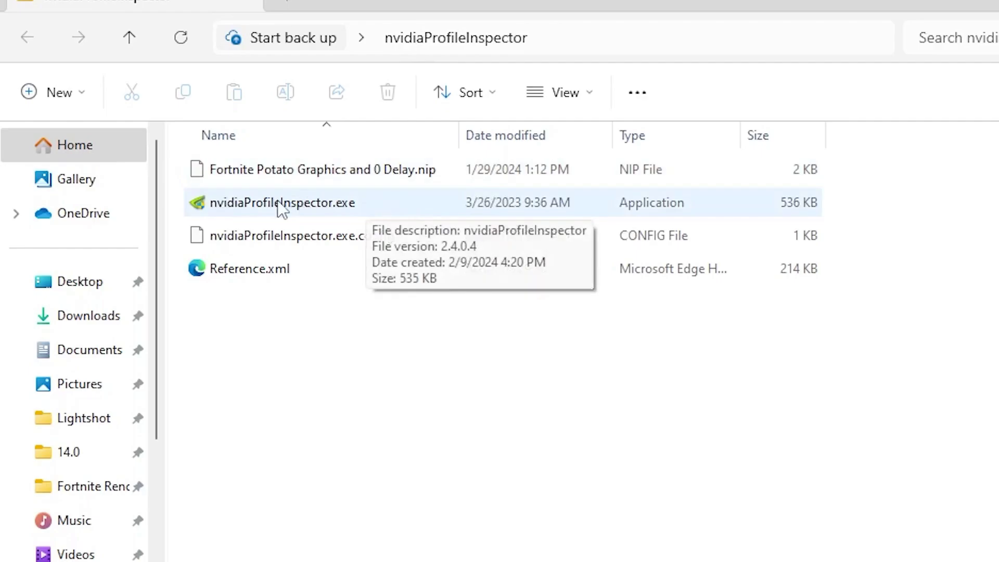
Launch nvidiaProfileInspector.exe and approve the User Account Control prompt
{"action": "double_click", "coordinate": [325, 208]}
{"action": "left_click", "coordinate": [507, 555]}
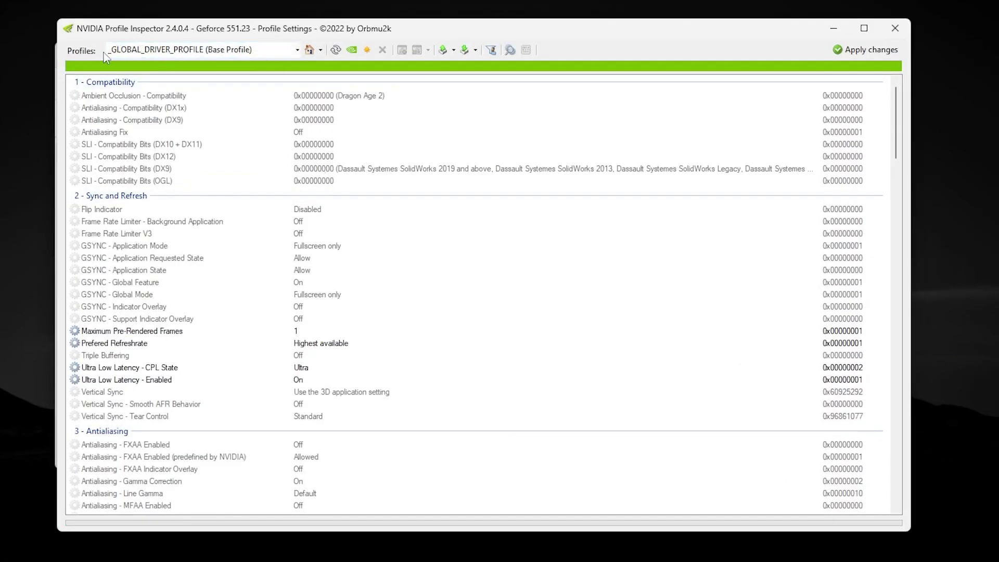
Search 'fort' in the Profiles box and load the Fortnite profile
{"action": "left_click", "coordinate": [259, 51]}
{"action": "type", "text": "for"}
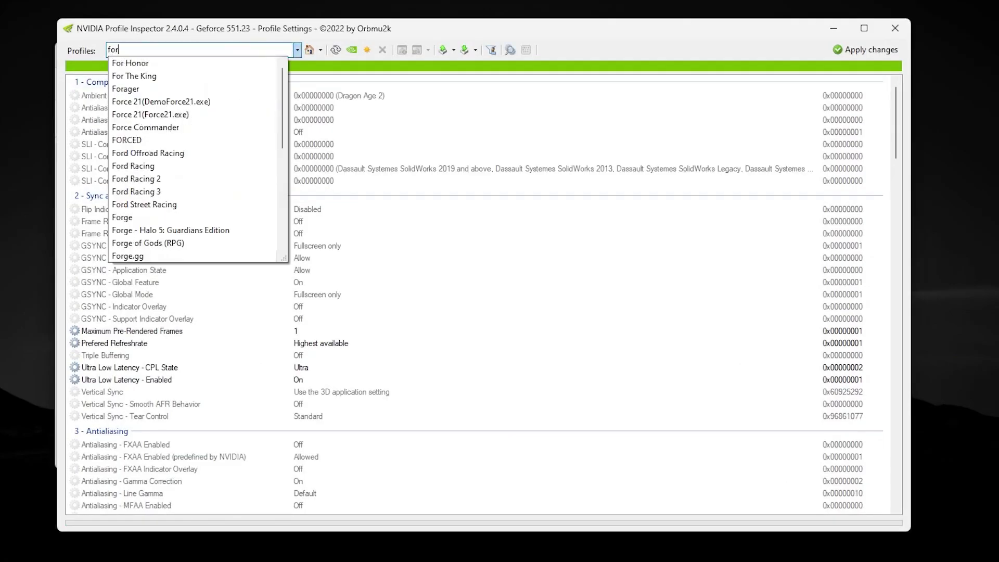
{"action": "type", "text": "t"}
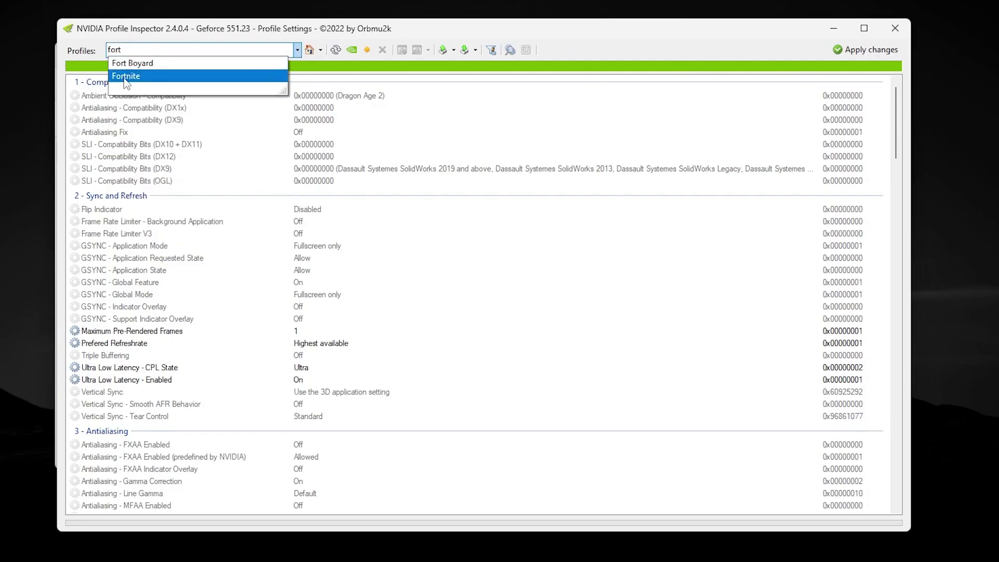
{"action": "left_click", "coordinate": [127, 77]}
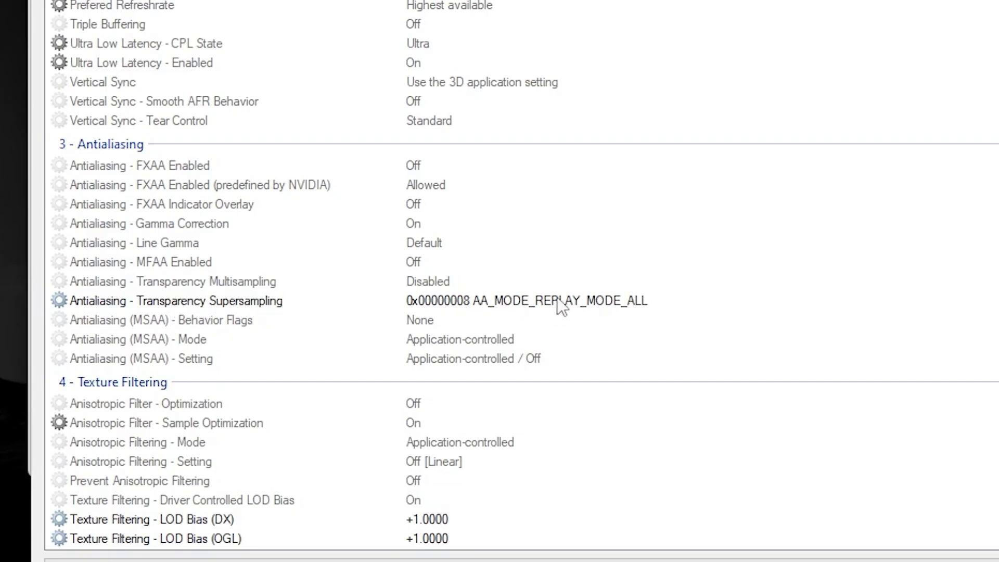
Under Texture Filtering, set LOD Bias (OGL) and LOD Bias (DX) both to +2.0000
{"action": "scroll", "coordinate": [497, 249], "scroll_direction": "down", "scroll_amount": 2}
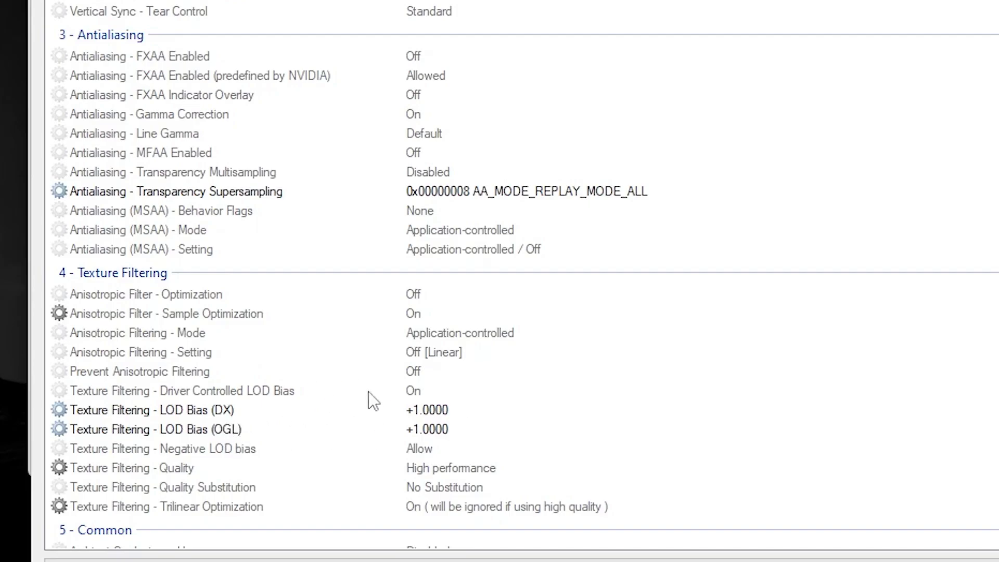
{"action": "left_click", "coordinate": [546, 408]}
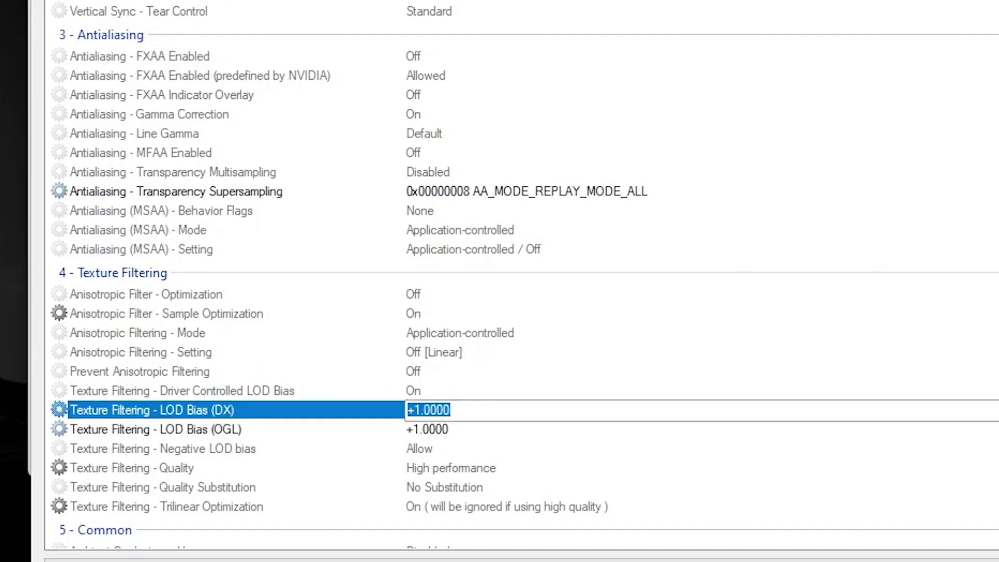
{"action": "key", "text": "alt+Down"}
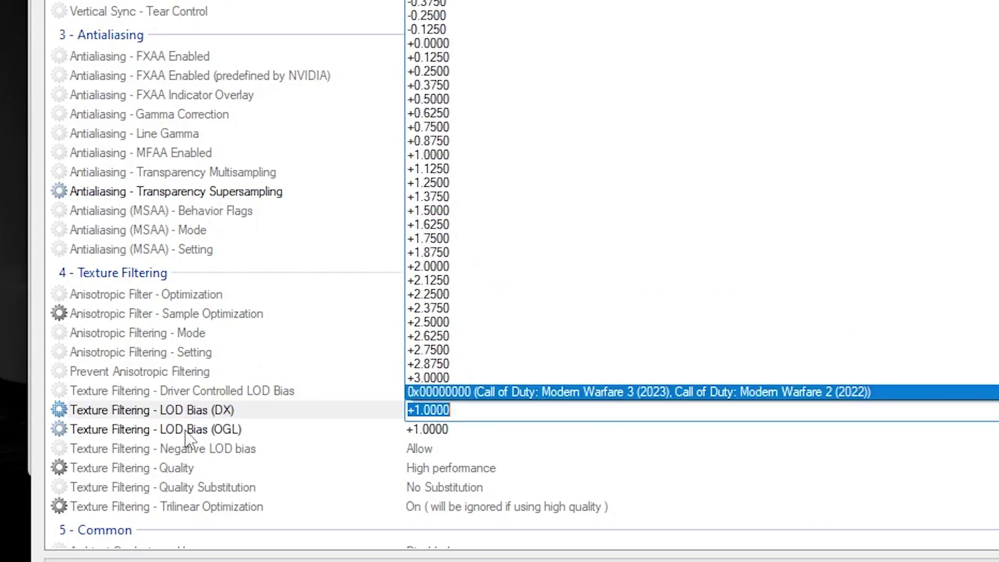
{"action": "left_click", "coordinate": [506, 433]}
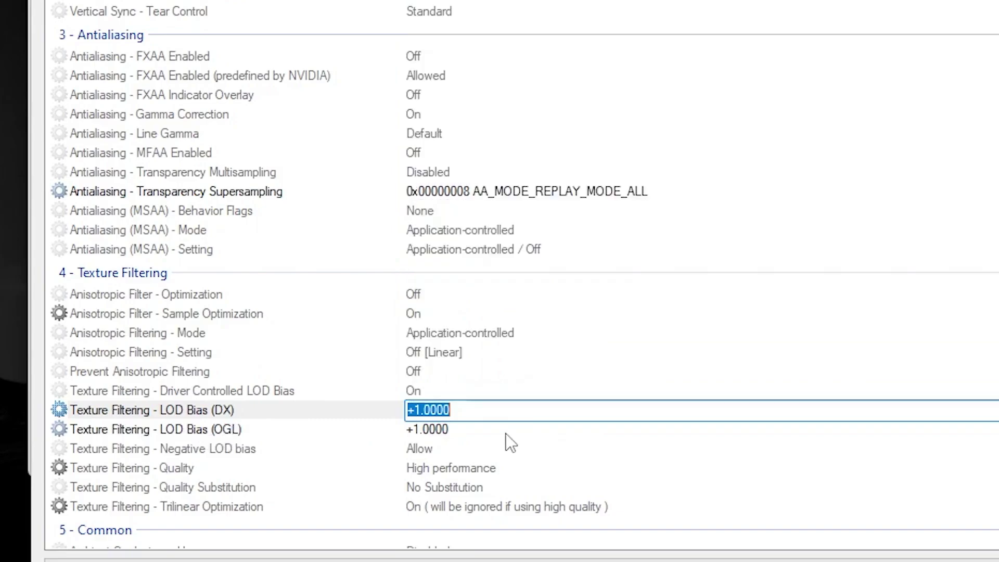
{"action": "left_click", "coordinate": [442, 429]}
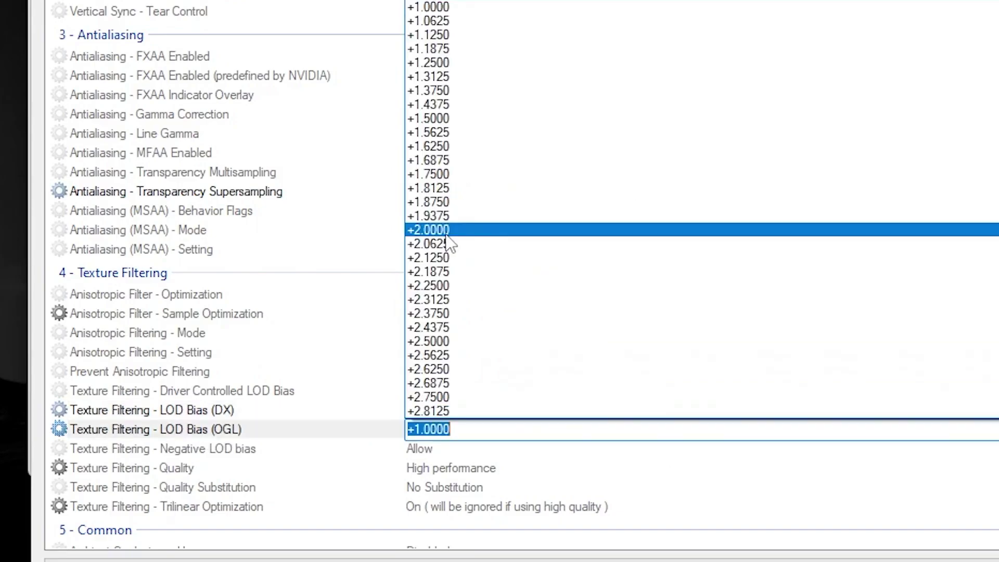
{"action": "left_click", "coordinate": [446, 233]}
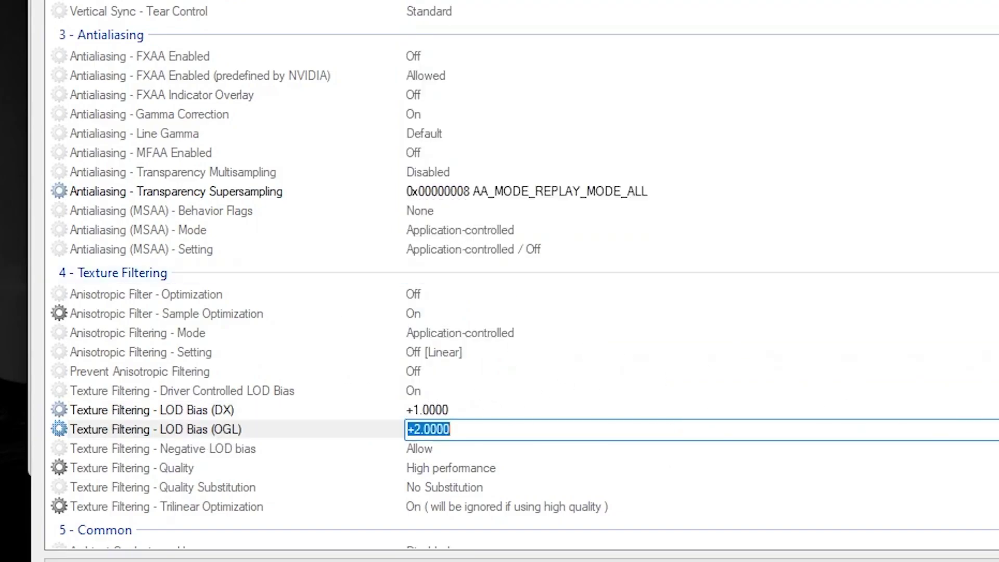
{"action": "left_click", "coordinate": [443, 410]}
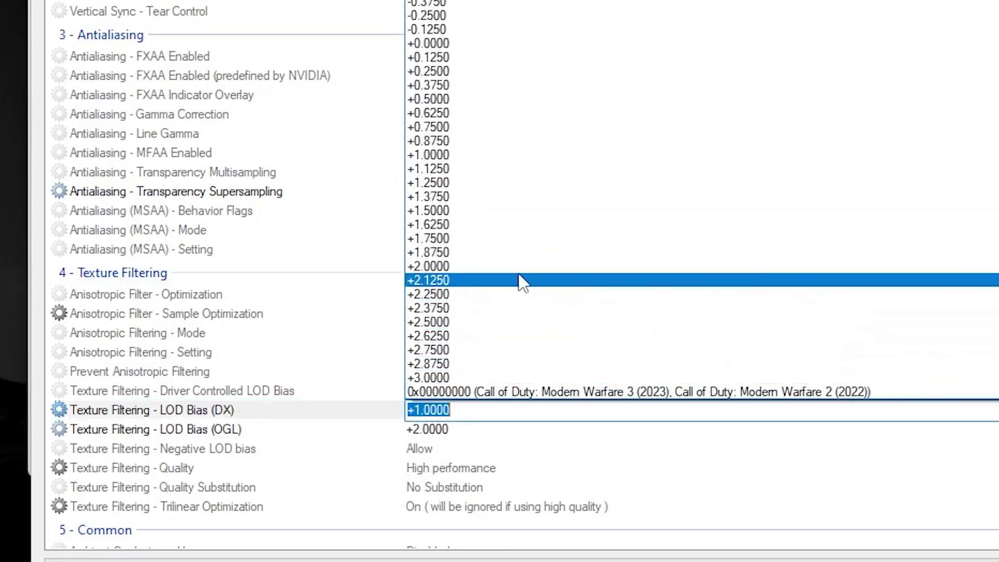
{"action": "left_click", "coordinate": [444, 264]}
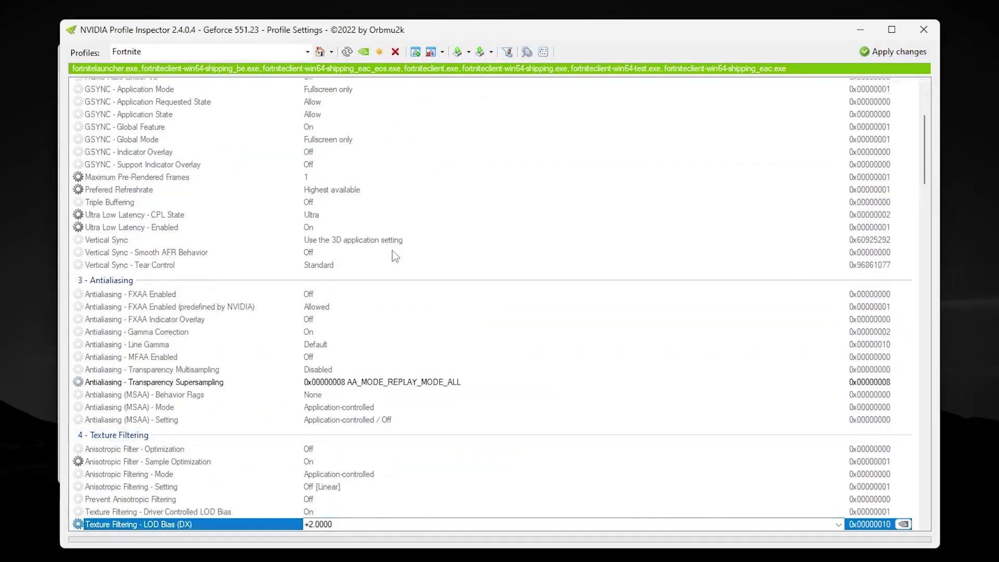
Import the Fortnite Potato Graphics and 0 Delay .nip profile and apply the changes
{"action": "left_click", "coordinate": [482, 53]}
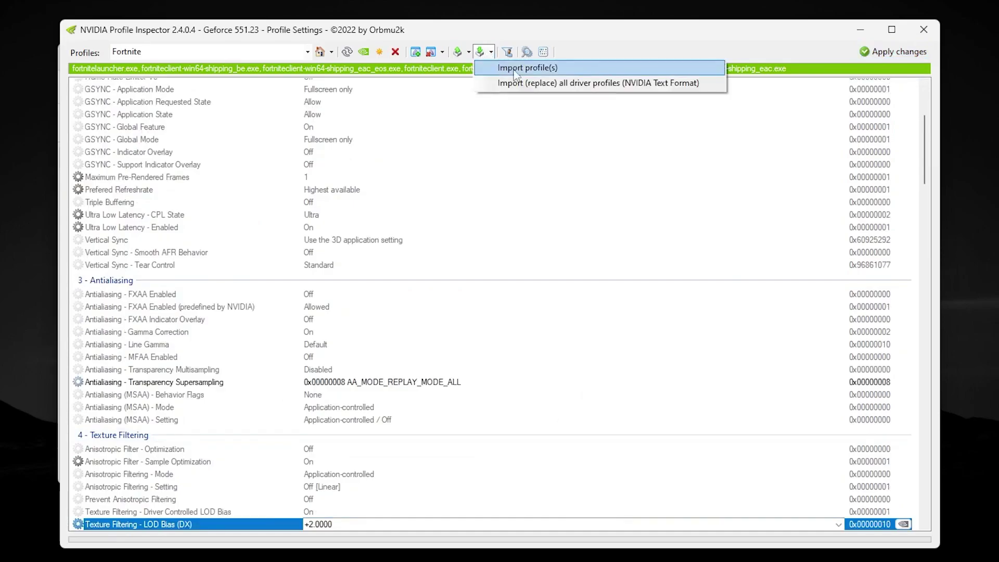
{"action": "left_click", "coordinate": [545, 69]}
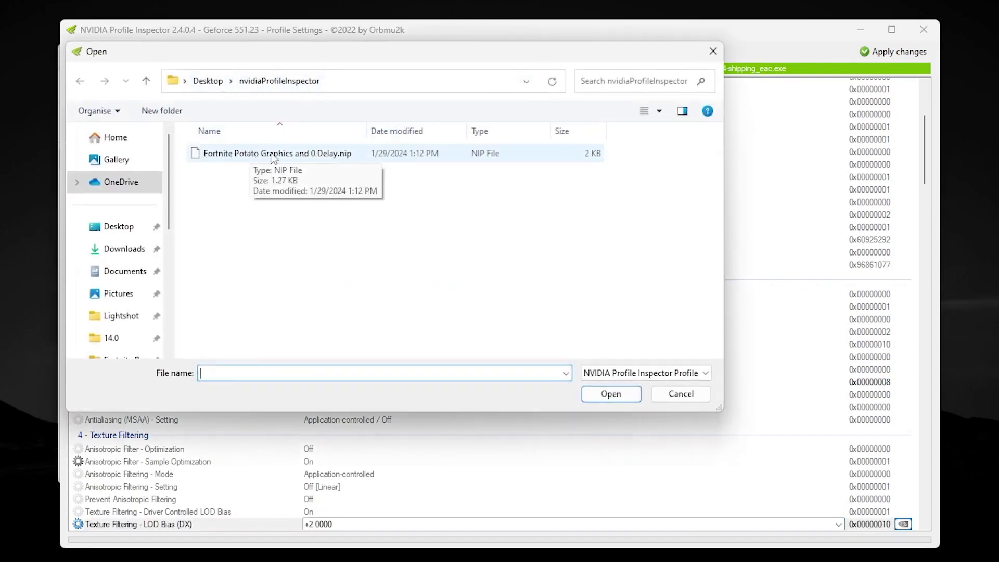
{"action": "left_click", "coordinate": [681, 394]}
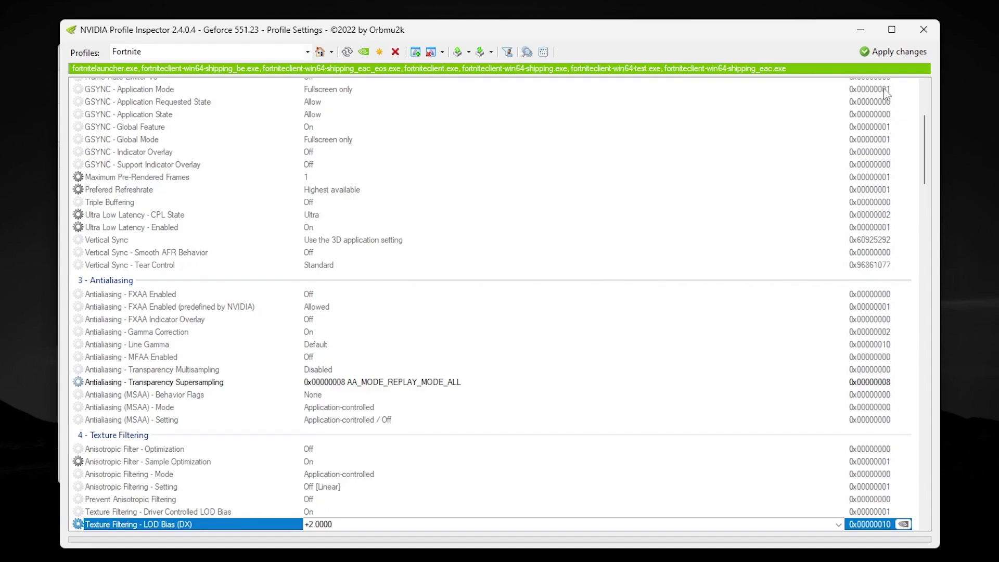
{"action": "left_click", "coordinate": [879, 54]}
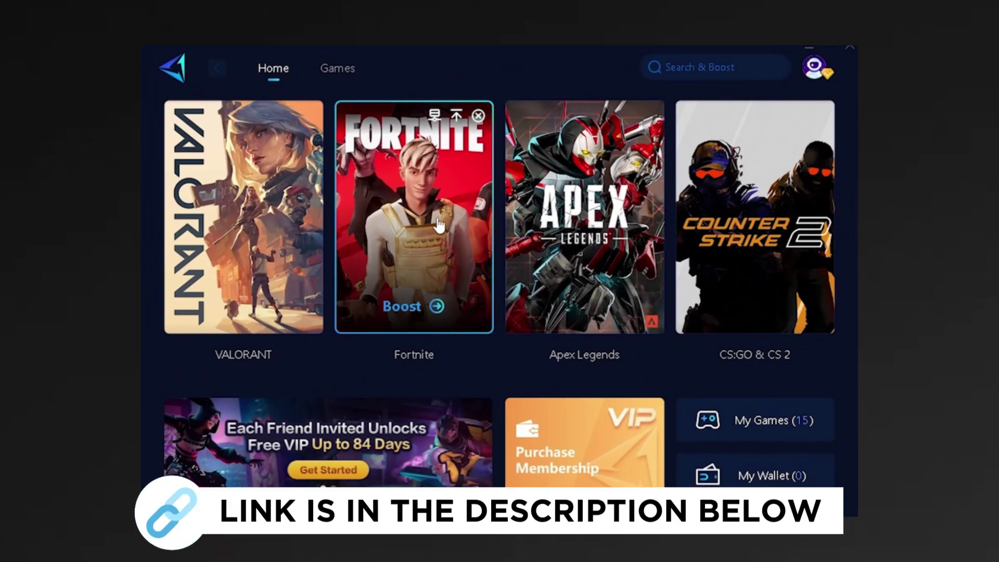
Boost Fortnite from its Home card, connecting at 11 ms ping on Europe servers
{"action": "left_click", "coordinate": [411, 227]}
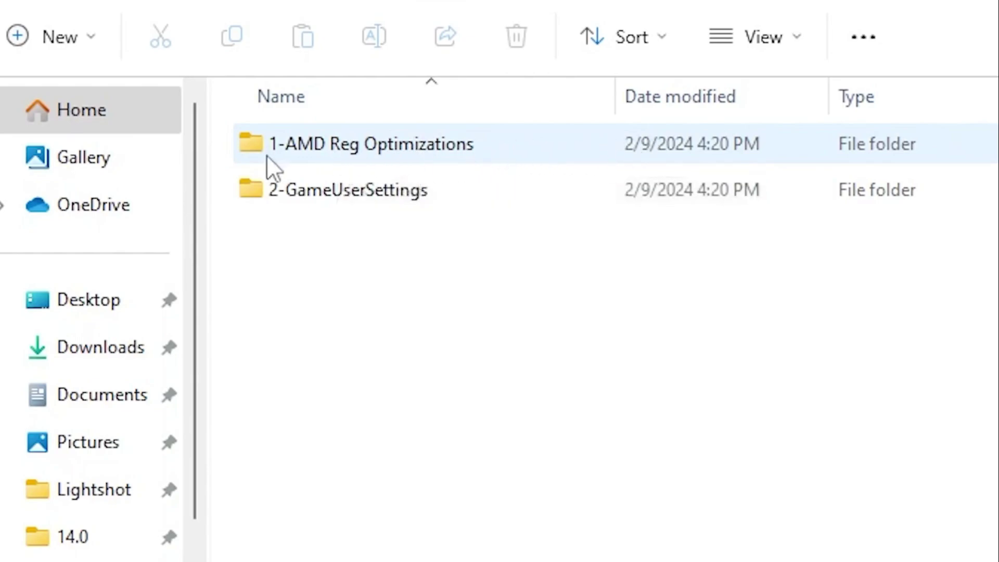
Open 1-AMD Reg Optimizations, peek into Default (Revert), and return to the parent folder
{"action": "double_click", "coordinate": [356, 151]}
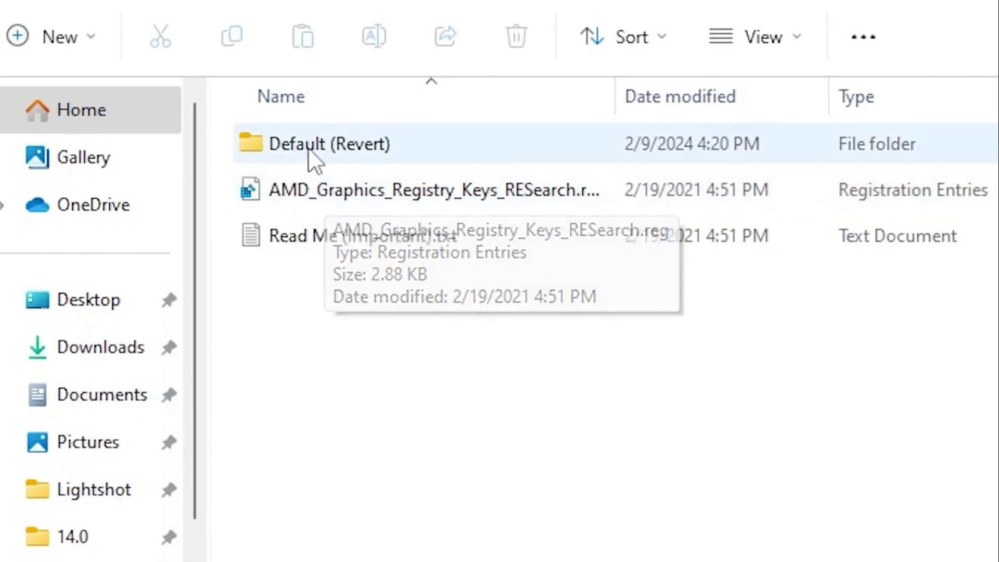
{"action": "double_click", "coordinate": [328, 149]}
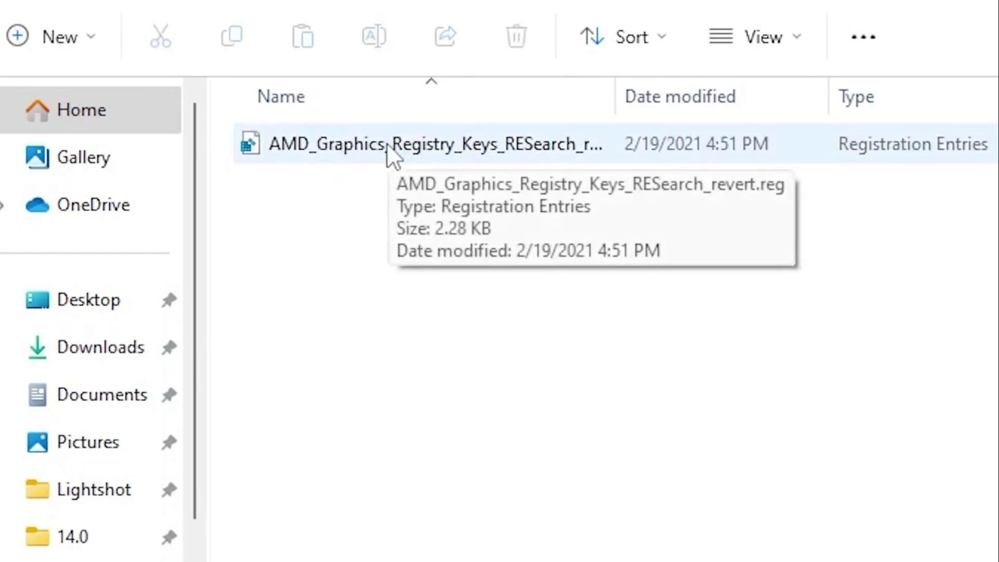
{"action": "key", "text": "alt+Up"}
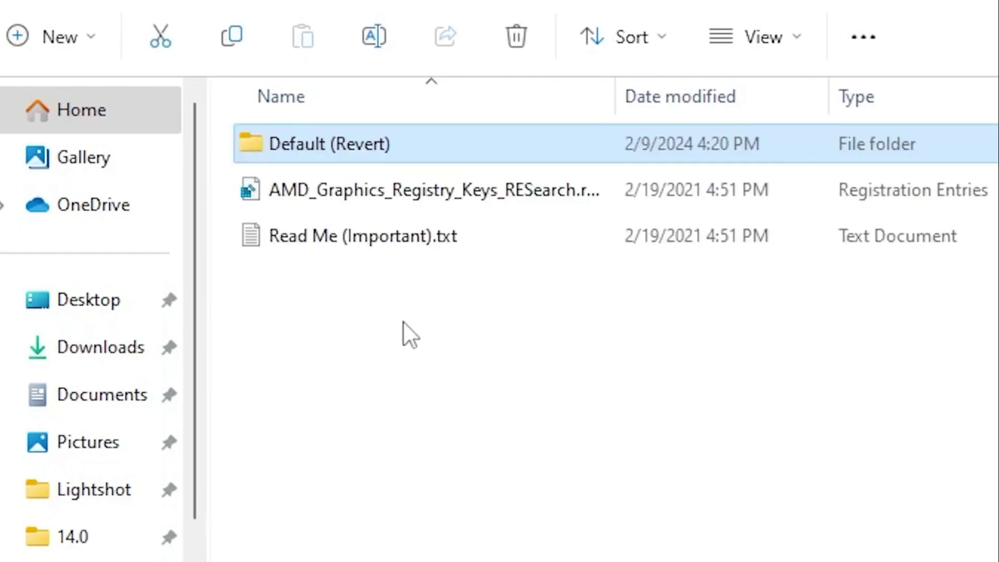
Open Read Me (Important).txt and scroll through its list of AMD registry keys
{"action": "double_click", "coordinate": [432, 238]}
{"action": "scroll", "coordinate": [520, 307], "scroll_direction": "down", "scroll_amount": 2}
{"action": "scroll", "coordinate": [392, 308], "scroll_direction": "down", "scroll_amount": 4}
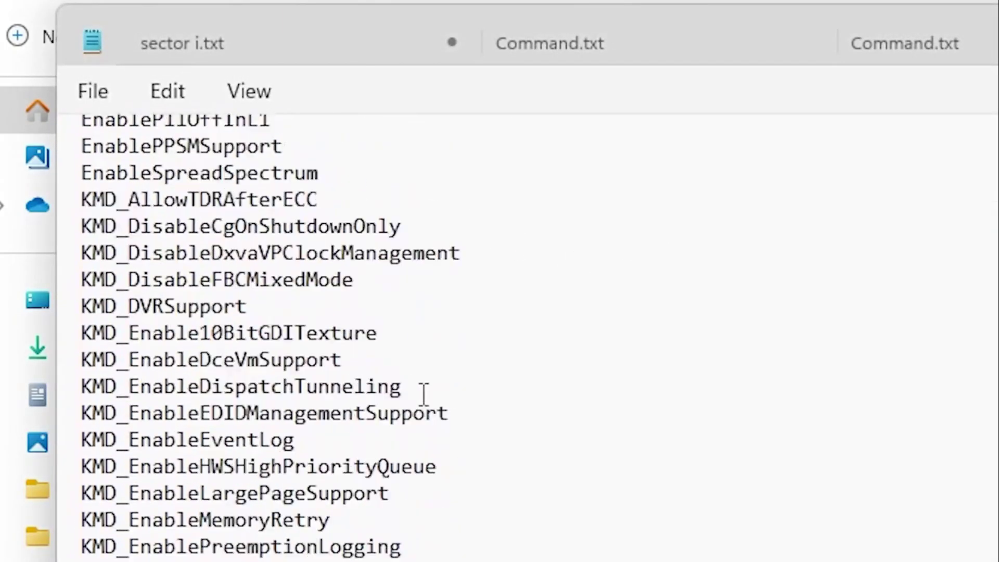
{"action": "scroll", "coordinate": [423, 398], "scroll_direction": "down", "scroll_amount": 4}
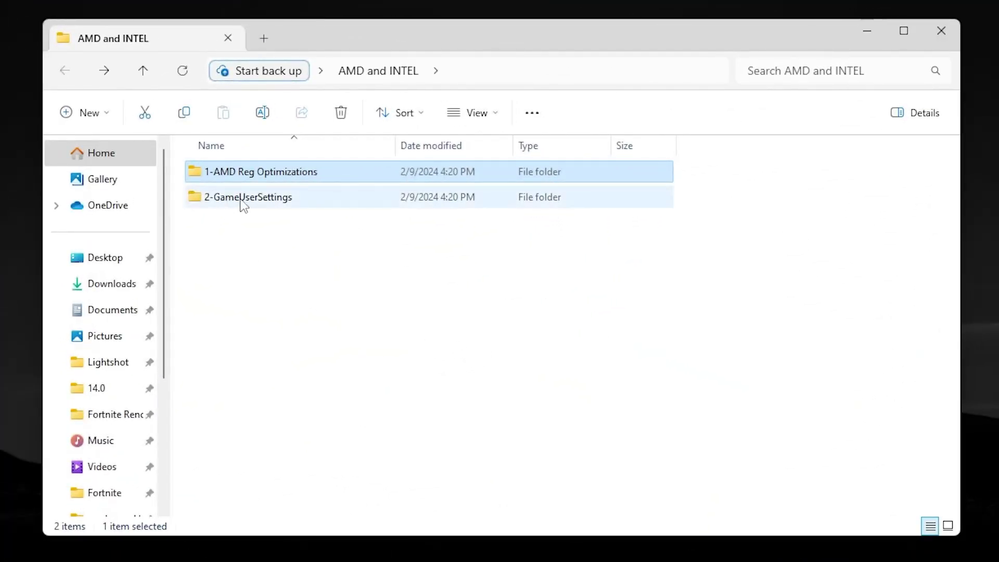
Copy GameUserSettings.ini from the 2-GameUserSettings folder
{"action": "double_click", "coordinate": [275, 202]}
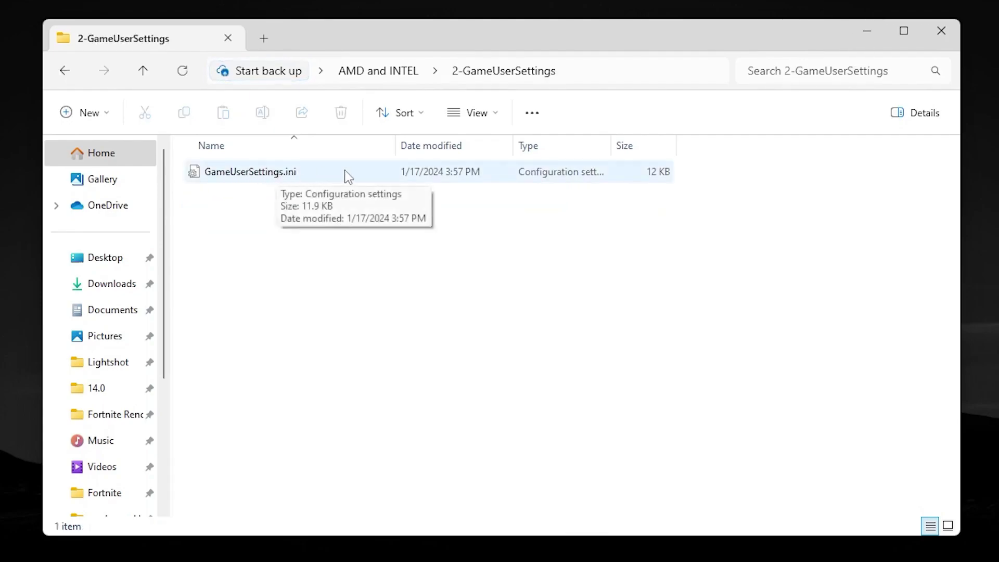
{"action": "right_click", "coordinate": [225, 175]}
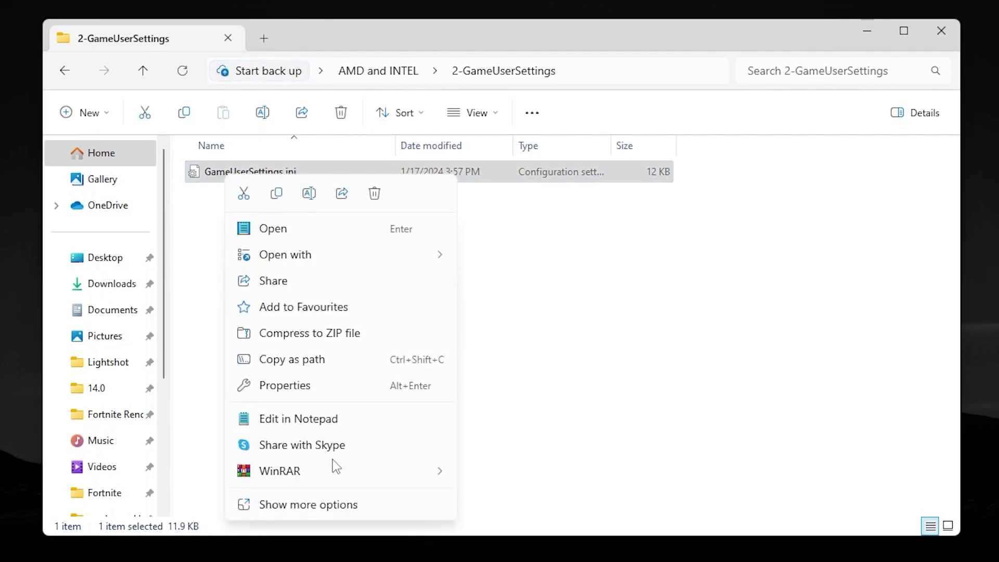
{"action": "left_click", "coordinate": [305, 508]}
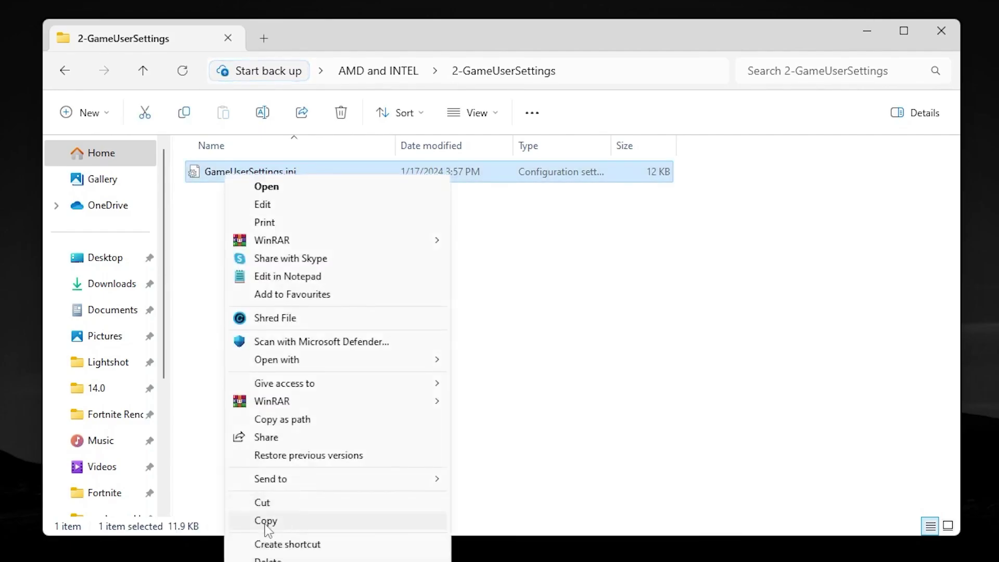
{"action": "left_click", "coordinate": [297, 518]}
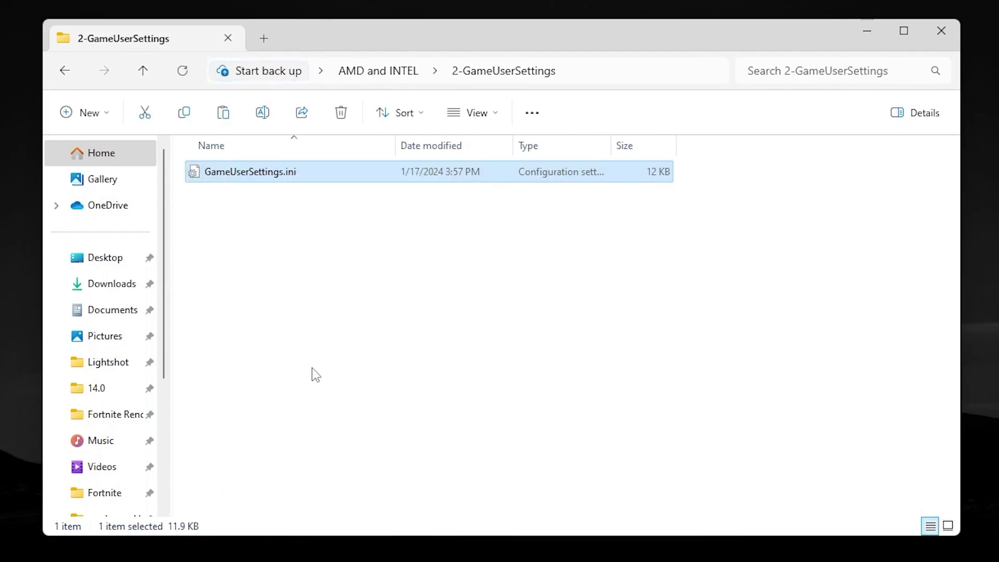
Open %appdata% through the Run prompt and go up to the AppData folder
{"action": "key", "text": "super+r"}
{"action": "left_click_drag", "start_coordinate": [727, 155], "coordinate": [596, 197]}
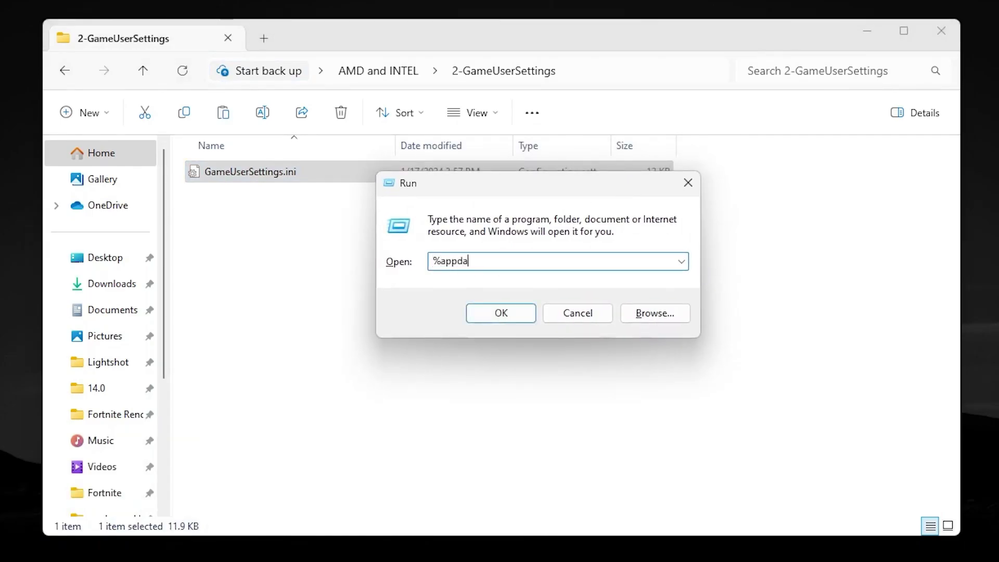
{"action": "key", "text": "Return"}
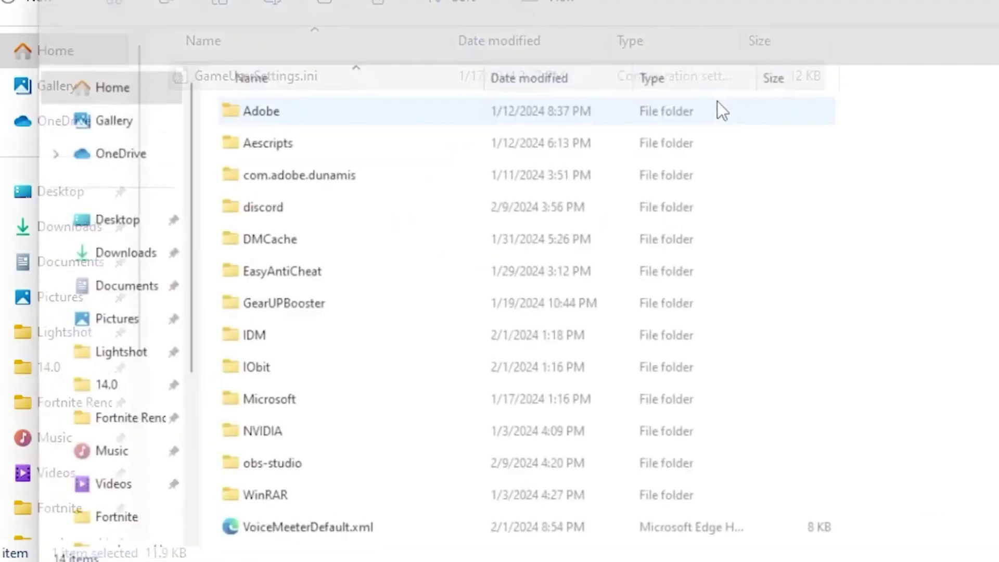
{"action": "key", "text": "alt+Up"}
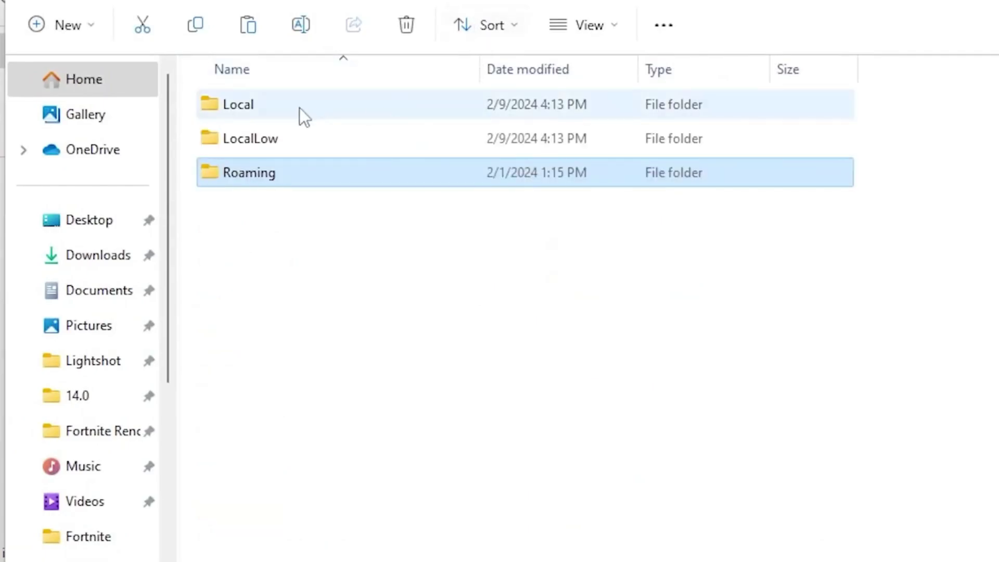
Navigate into Local\FortniteGame\Saved\Config\WindowsClient
{"action": "double_click", "coordinate": [299, 107]}
{"action": "scroll", "coordinate": [382, 203], "scroll_direction": "down", "scroll_amount": 4}
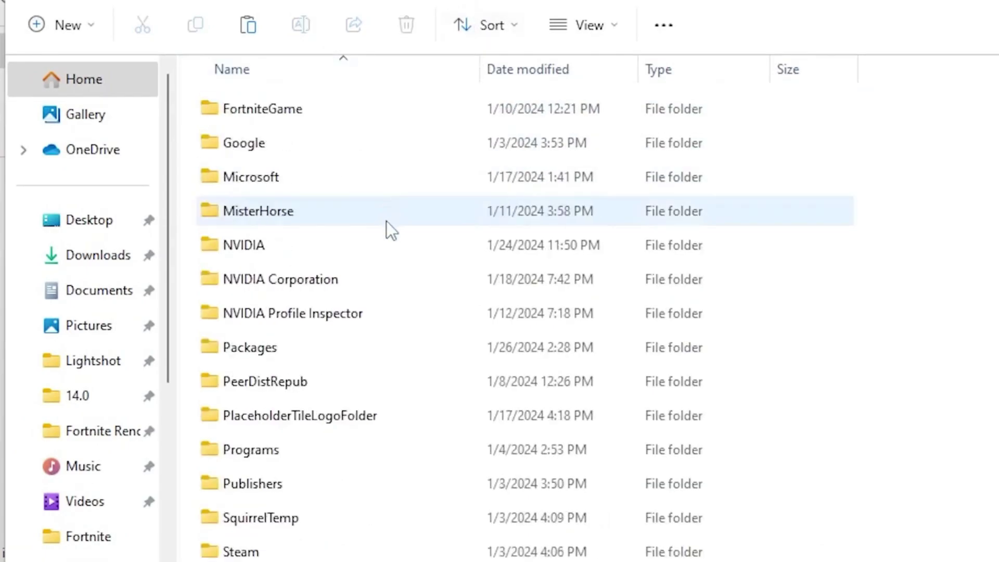
{"action": "scroll", "coordinate": [344, 379], "scroll_direction": "down", "scroll_amount": 1}
{"action": "scroll", "coordinate": [351, 388], "scroll_direction": "up", "scroll_amount": 1}
{"action": "scroll", "coordinate": [346, 365], "scroll_direction": "up", "scroll_amount": 2}
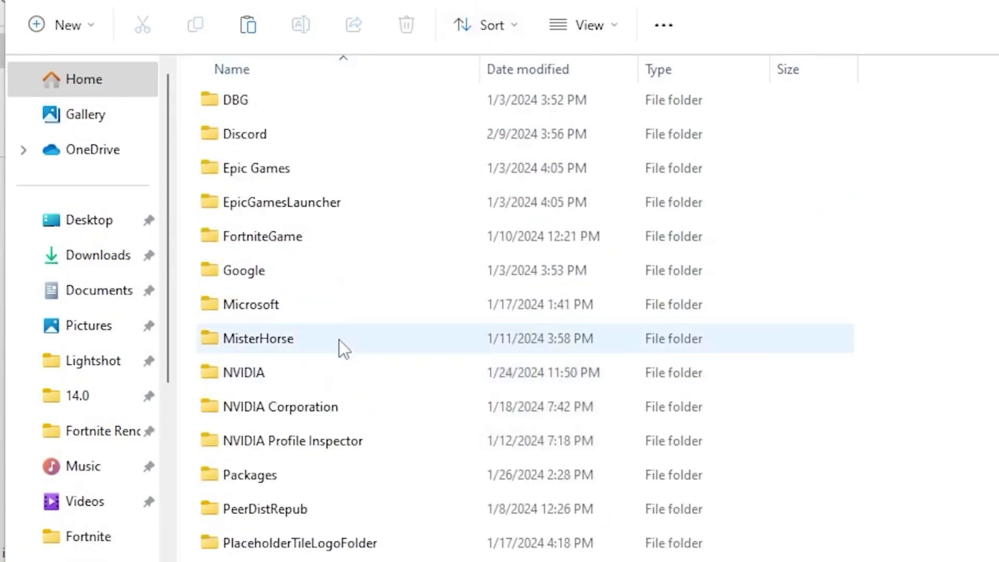
{"action": "double_click", "coordinate": [276, 239]}
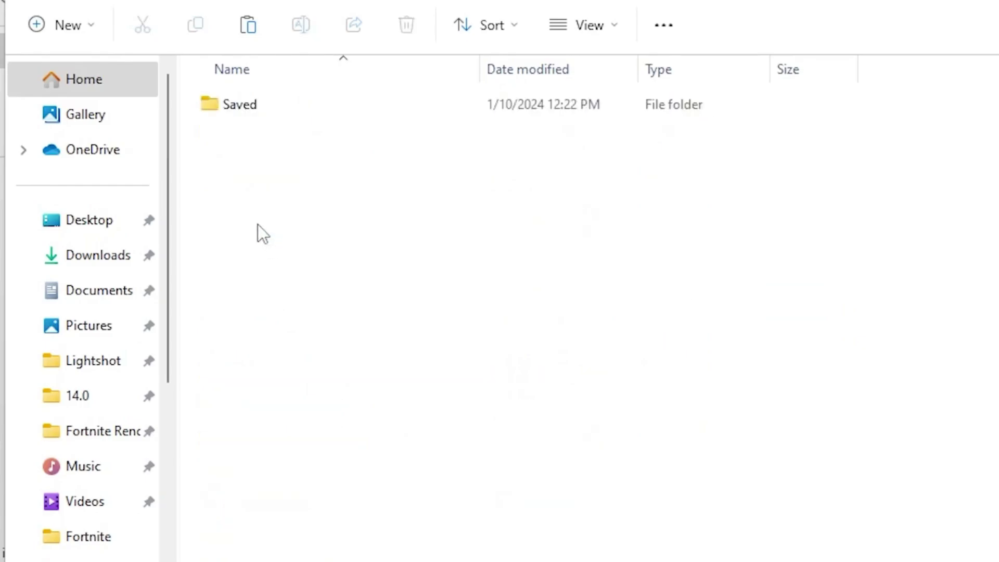
{"action": "double_click", "coordinate": [271, 105]}
{"action": "double_click", "coordinate": [277, 137]}
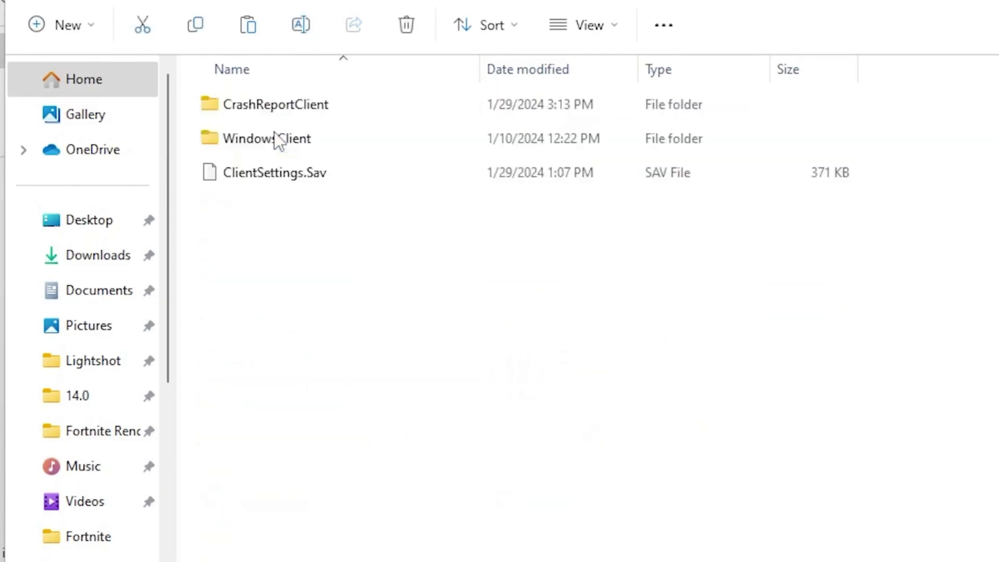
{"action": "double_click", "coordinate": [284, 139]}
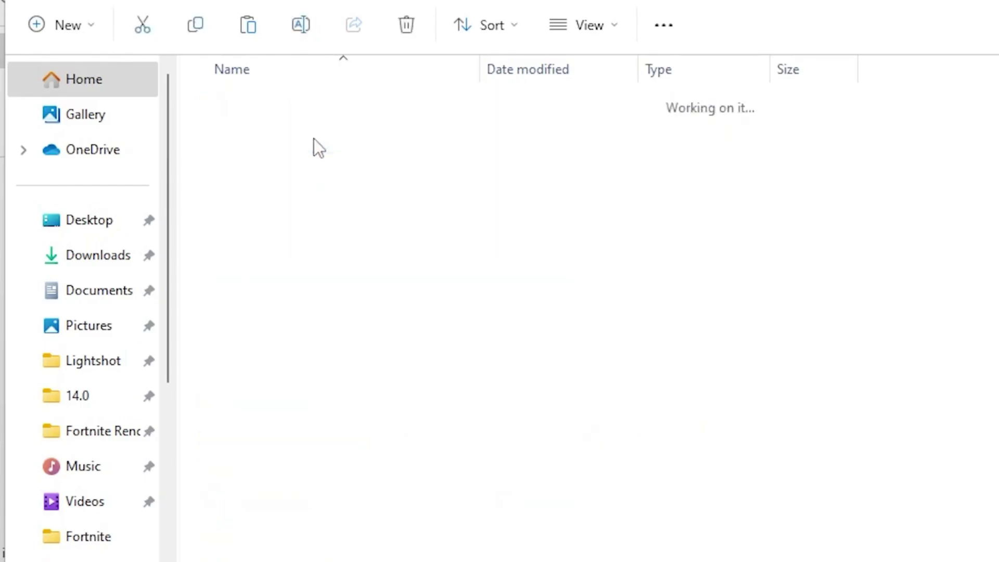
Paste GameUserSettings.ini into WindowsClient, replacing the existing file
{"action": "right_click", "coordinate": [319, 172]}
{"action": "left_click", "coordinate": [420, 525]}
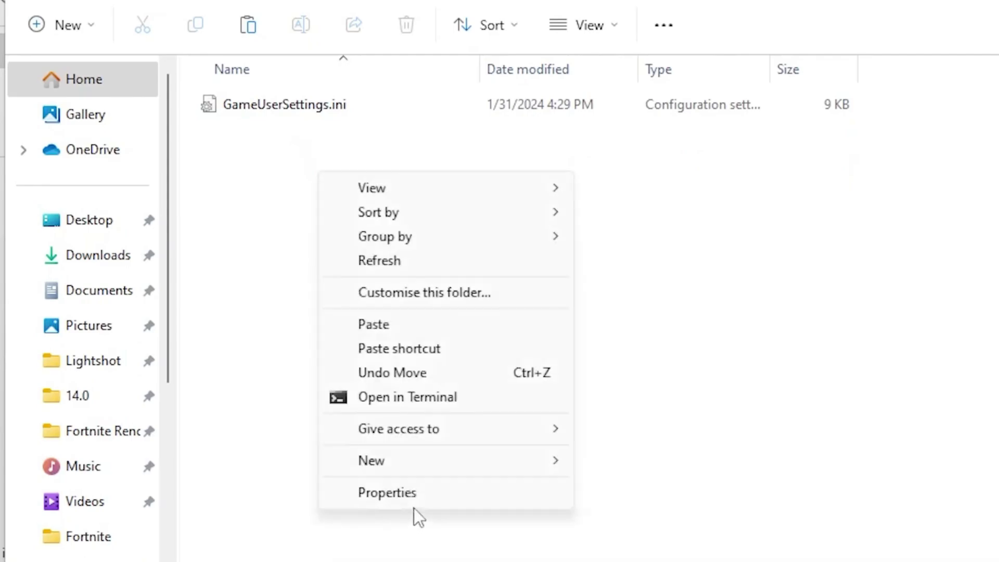
{"action": "left_click", "coordinate": [399, 321]}
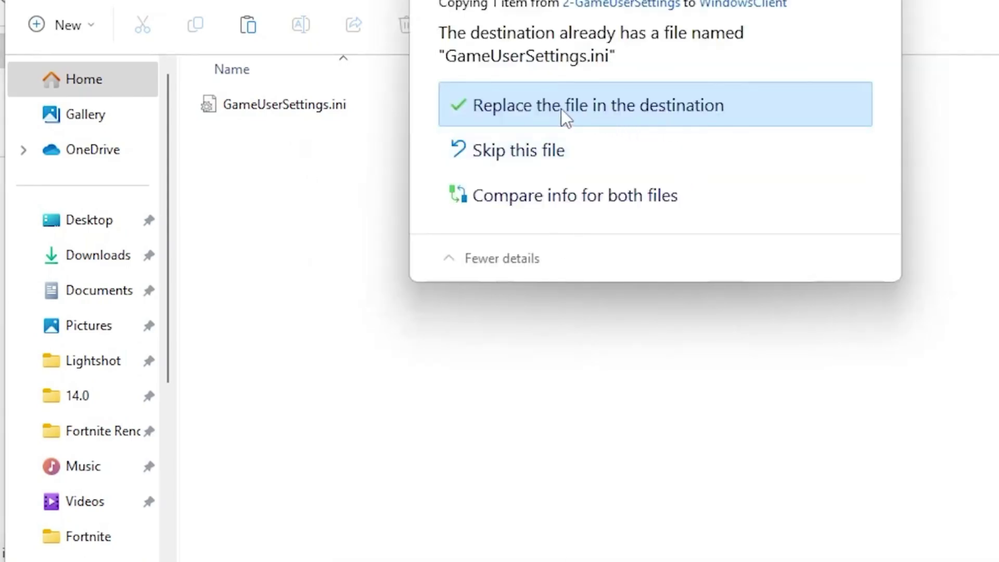
{"action": "left_click", "coordinate": [561, 109]}
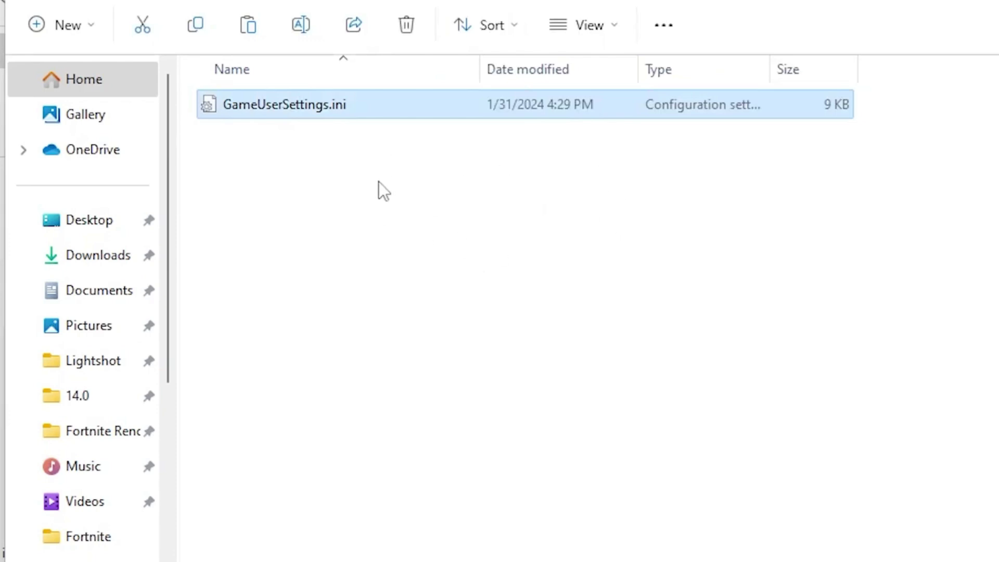